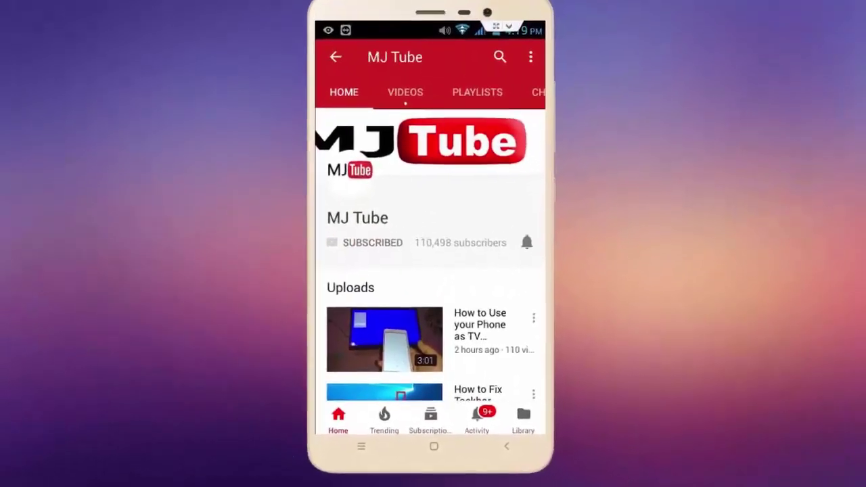
Turn on all notifications for the YouTube channel.
left_click(527, 242)
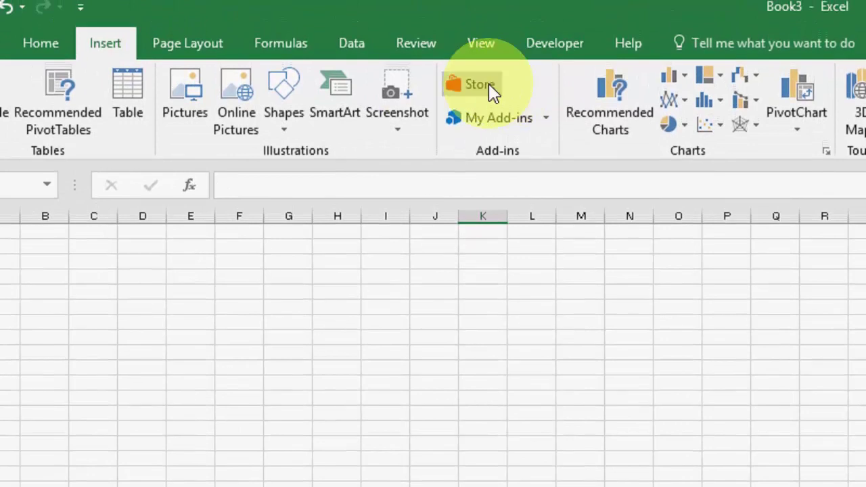
Search the Office Add-ins store for 'map' to add the Bing Maps add-in.
left_click(492, 92)
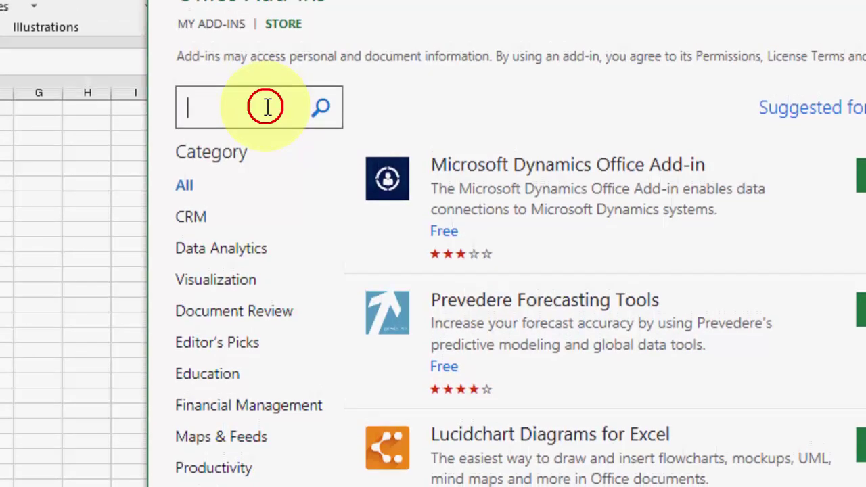
key("BackSpace")
key("BackSpace")
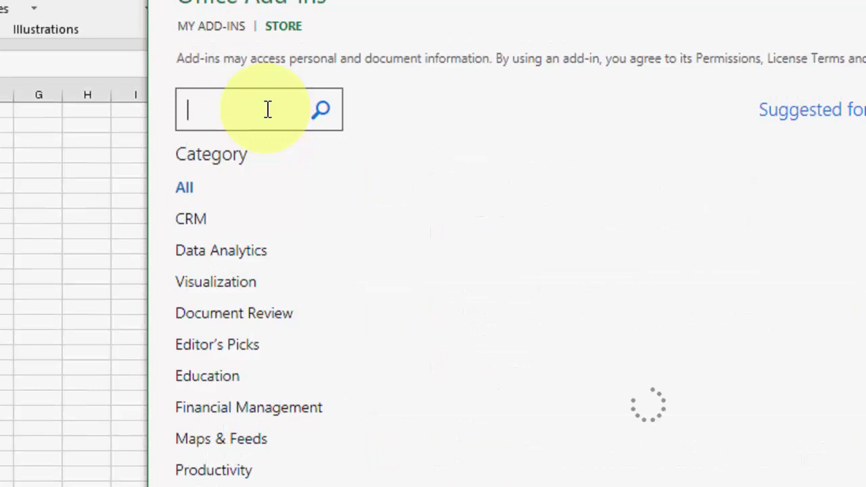
type("map")
key("Return")
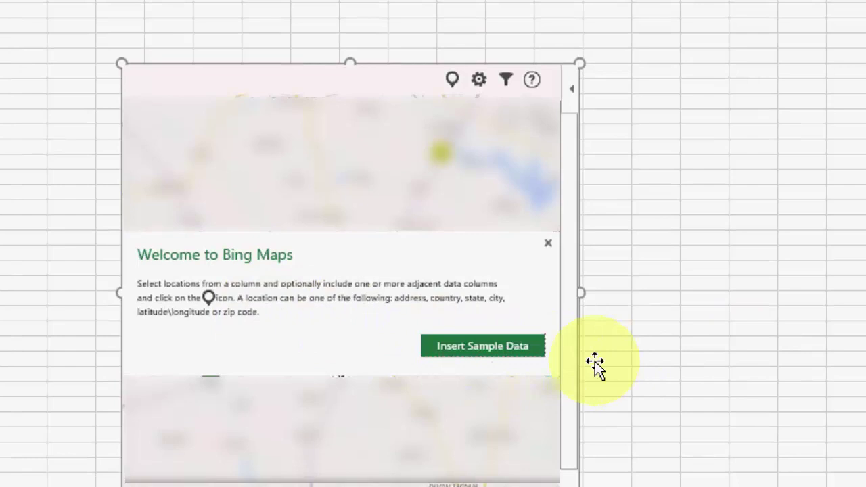
Insert the add-in's sample State, Revenue and Expense data, then select the map panel.
left_click(493, 359)
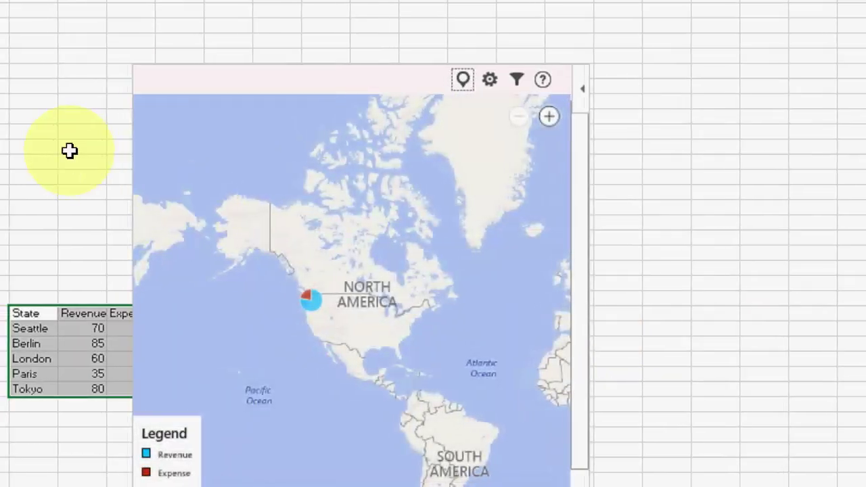
left_click(71, 146)
left_click(271, 83)
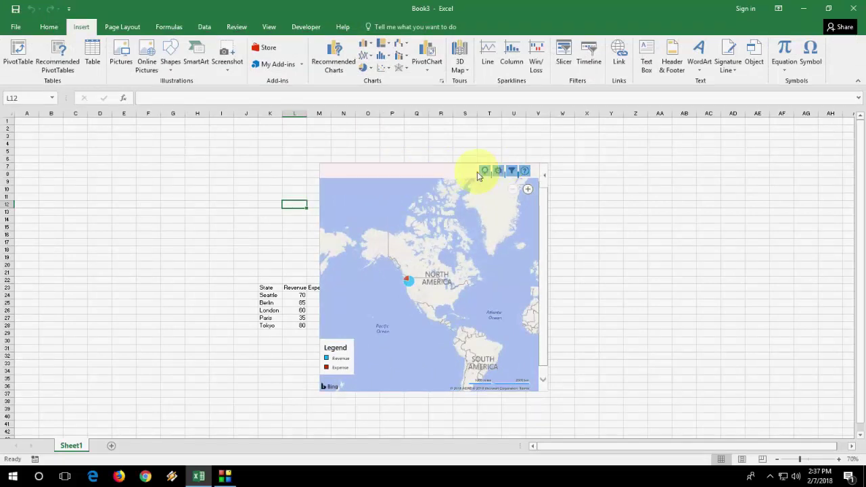
Move the map panel up and right of the table, then zoom and pan the map.
left_click_drag(537, 397, 636, 363)
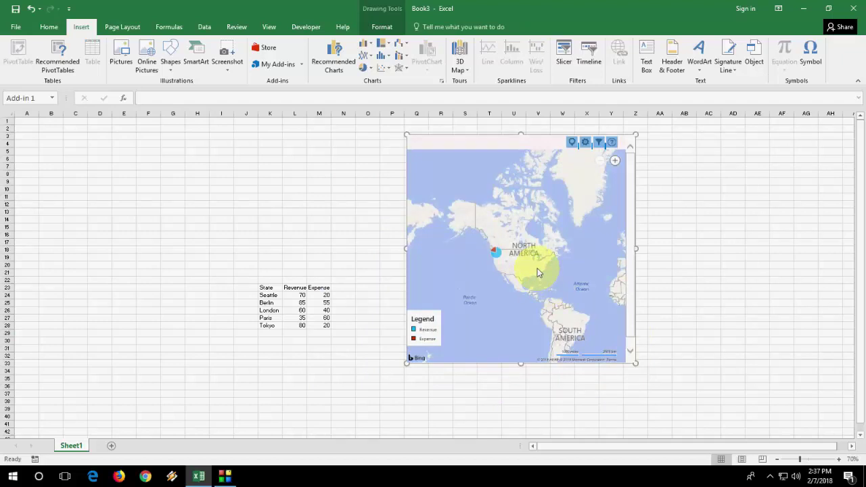
left_click(538, 268)
scroll(538, 268, "down", 3)
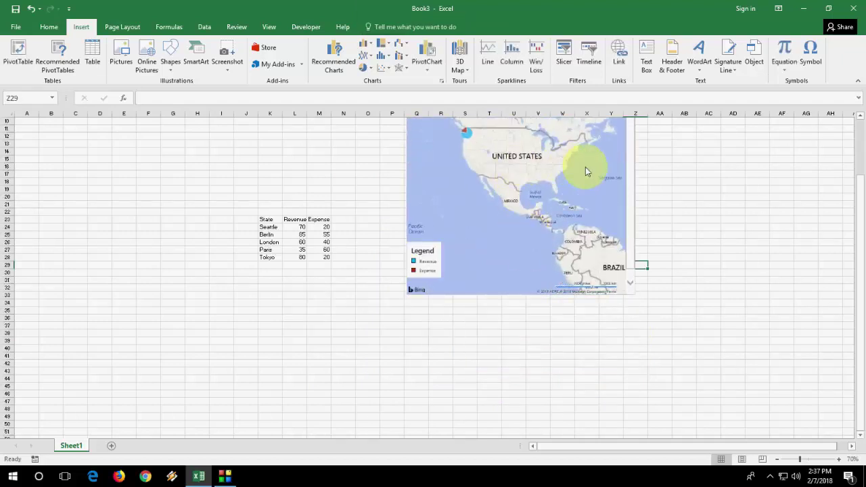
left_click_drag(863, 215, 860, 135)
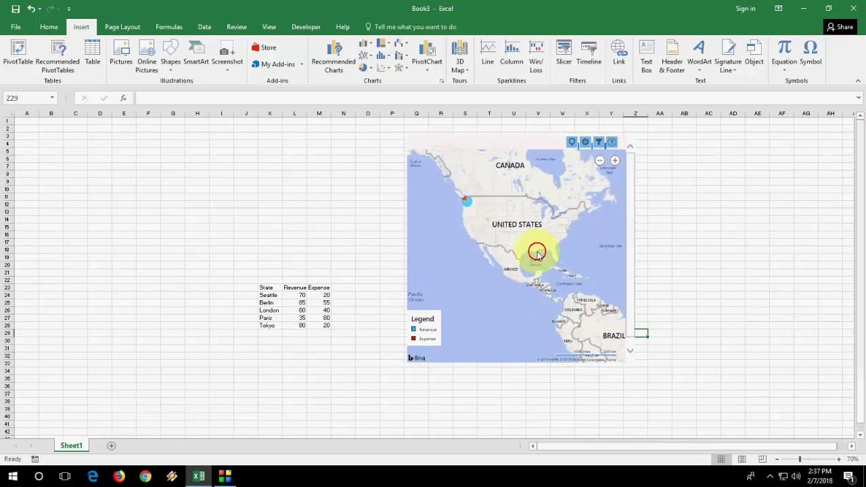
scroll(532, 248, "down", 2)
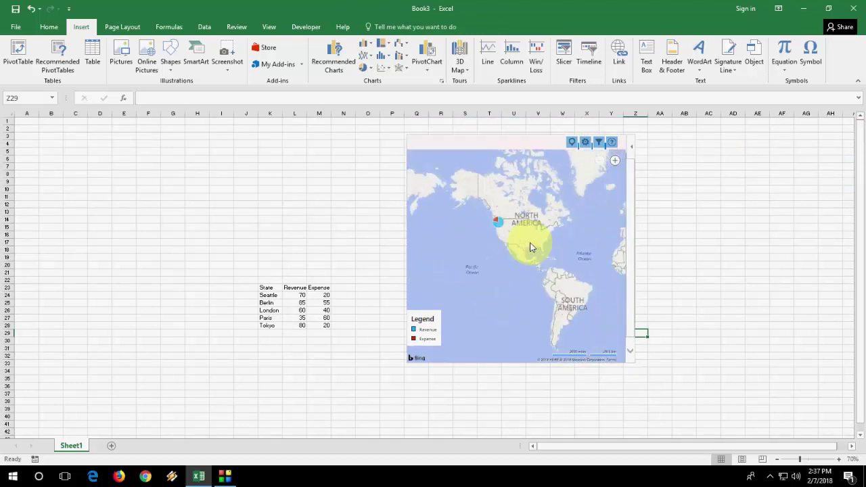
left_click_drag(547, 241, 616, 261)
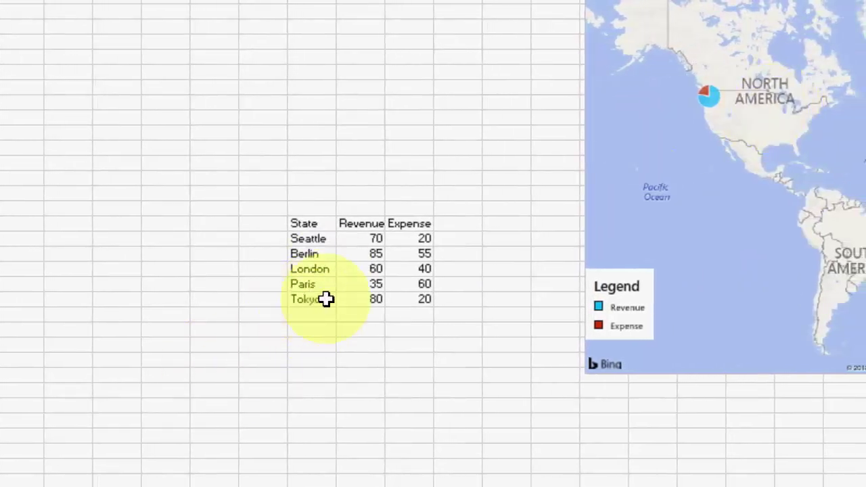
Change the Tokyo row to UK with Revenue 100 and Expense 40.
left_click(307, 301)
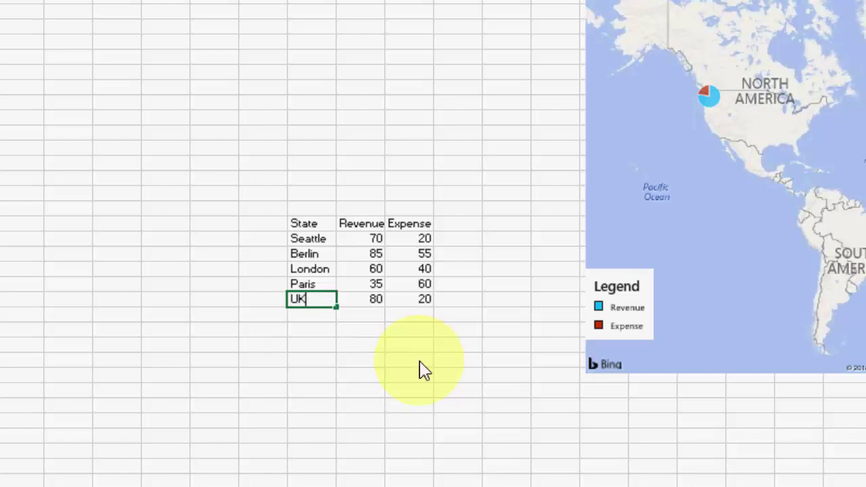
key("Tab")
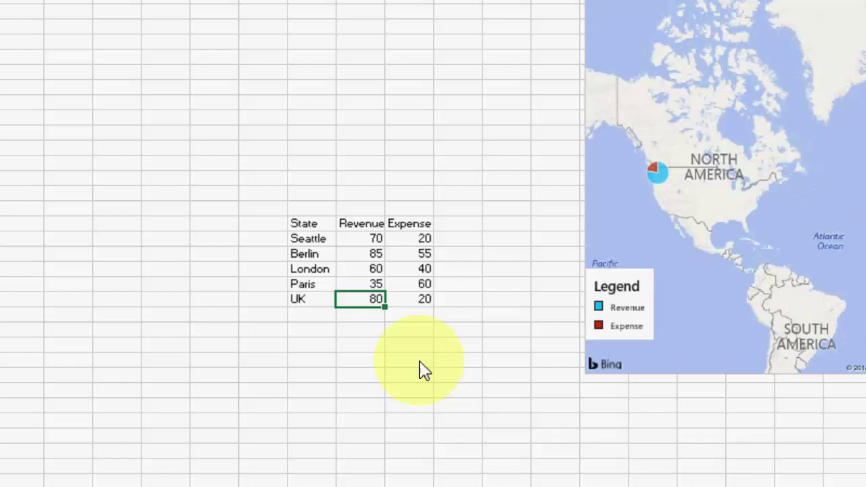
left_click(420, 359)
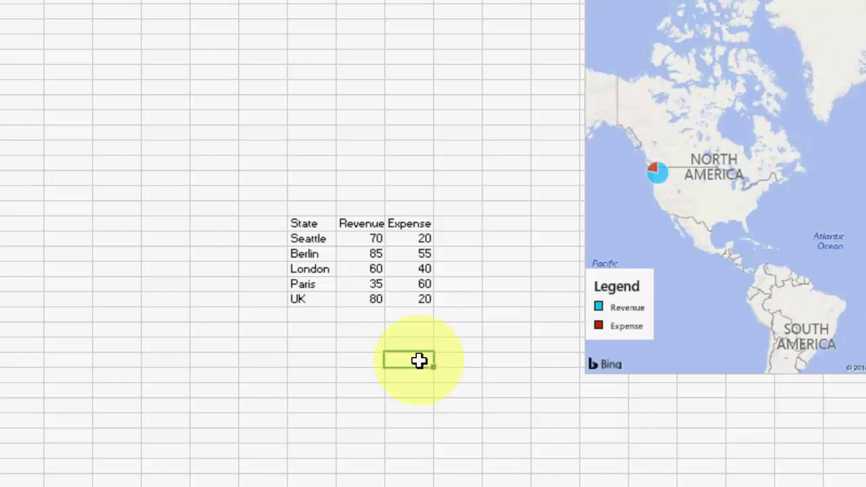
left_click(377, 303)
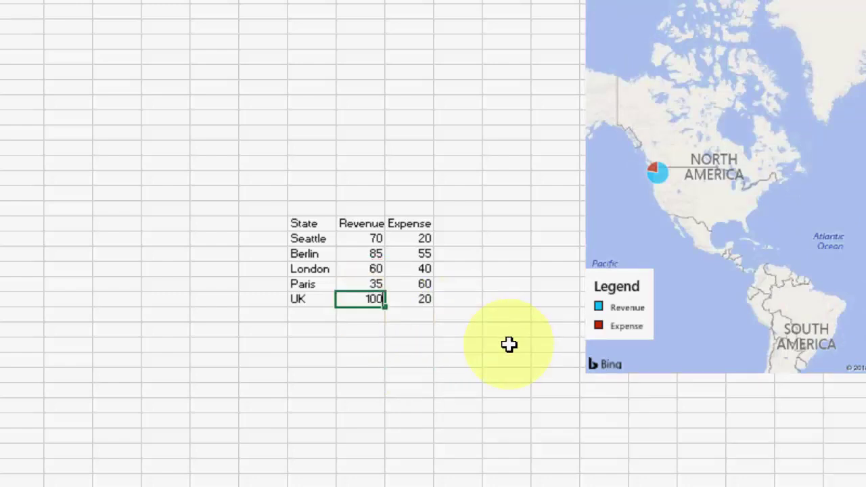
key("Tab")
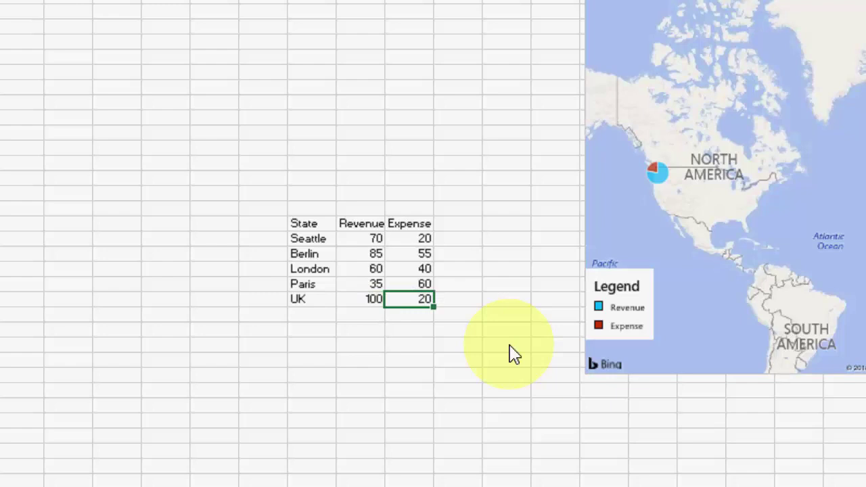
left_click(481, 332)
left_click(416, 294)
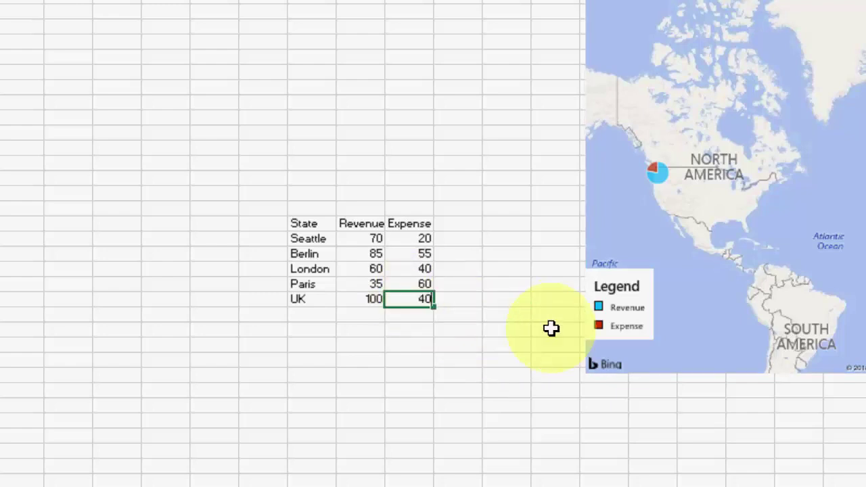
type("40")
key("Return")
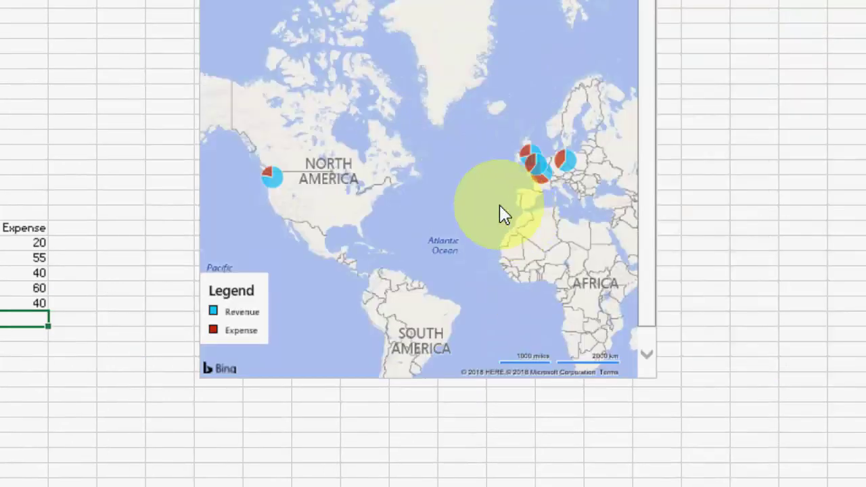
Zoom the map in on the UK and show its Revenue 100, Expense 40 details.
double_click(520, 195)
double_click(387, 223)
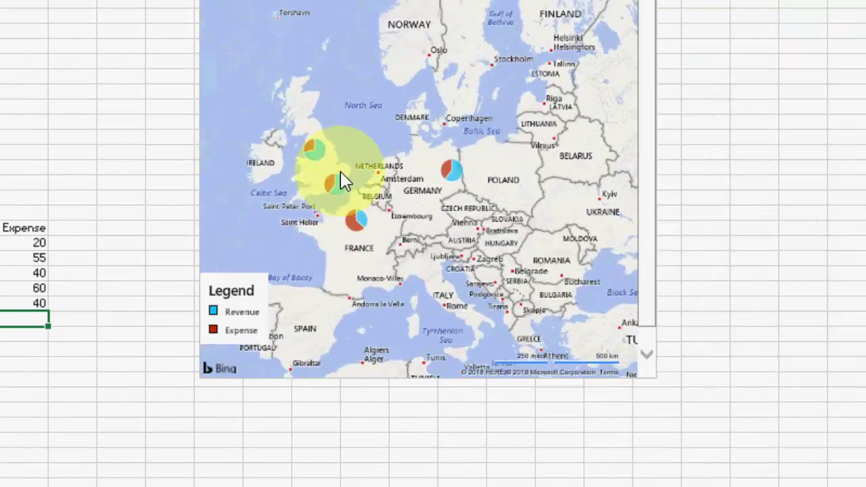
double_click(342, 181)
double_click(297, 137)
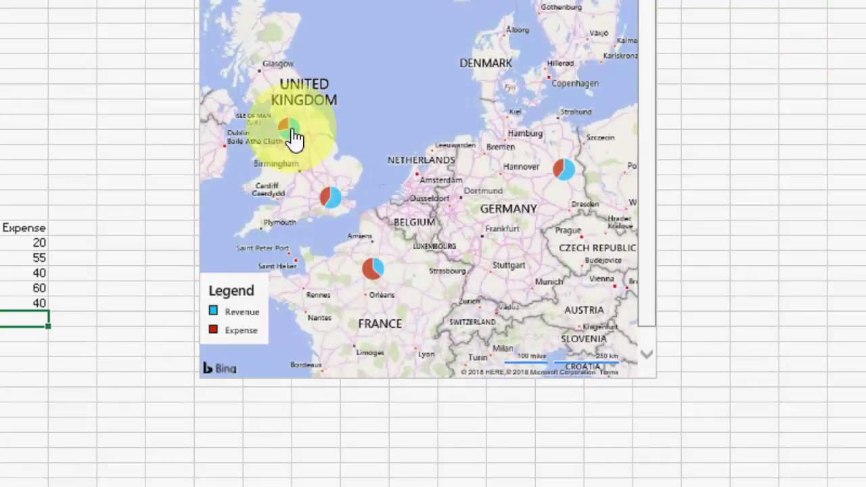
left_click(295, 137)
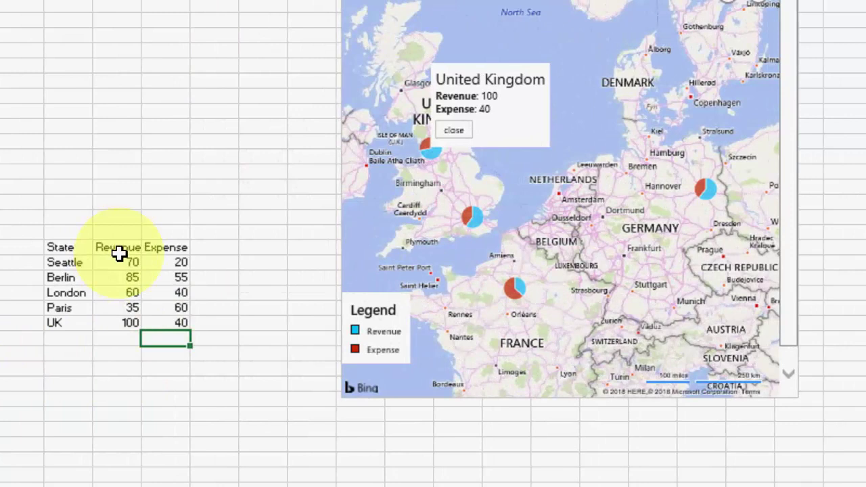
Rename the Revenue column header to Up.
left_click(114, 248)
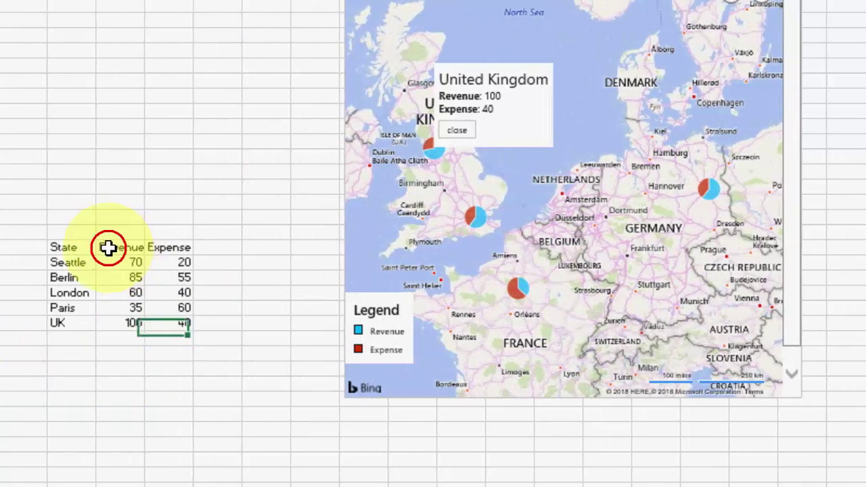
left_click(232, 248)
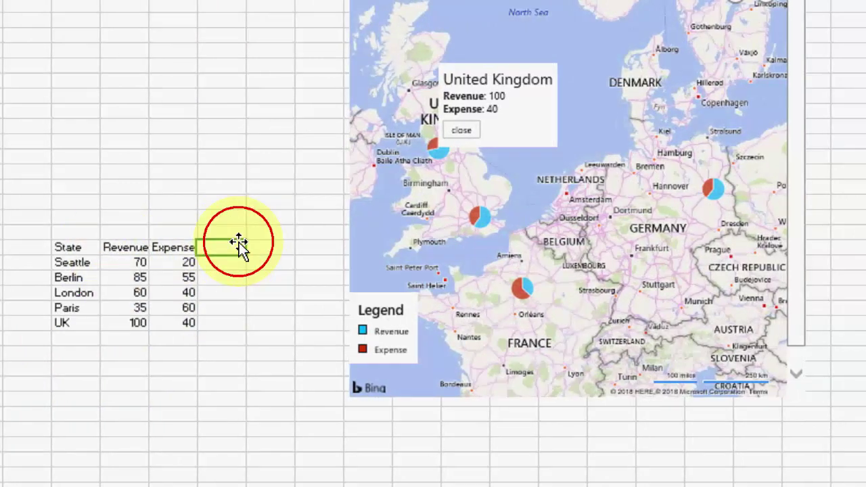
left_click(115, 248)
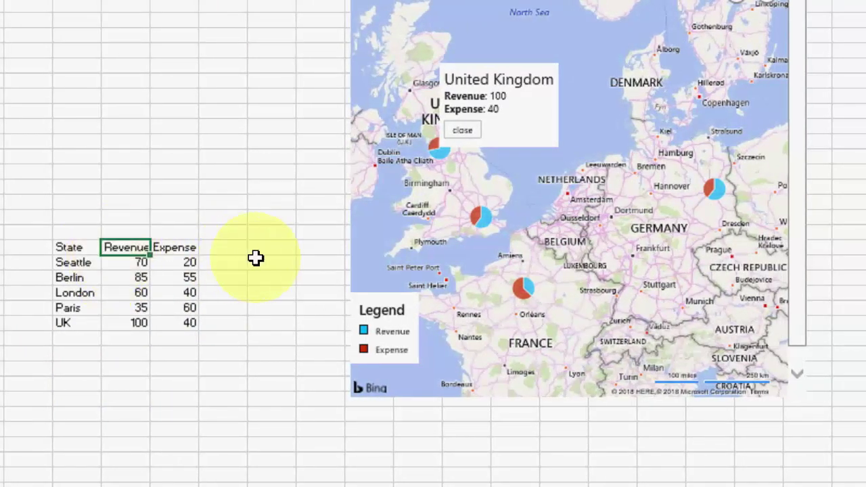
type("Up")
key("Tab")
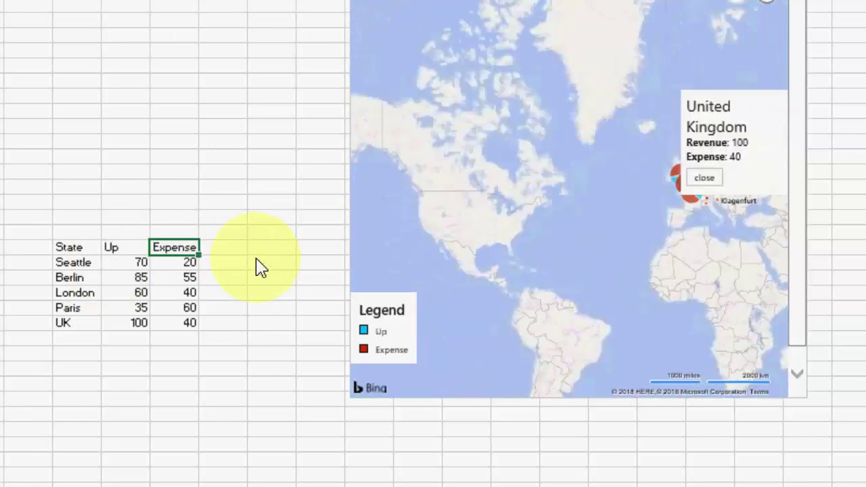
Rename the Expense header to Down and close the United Kingdom info box.
left_click(286, 178)
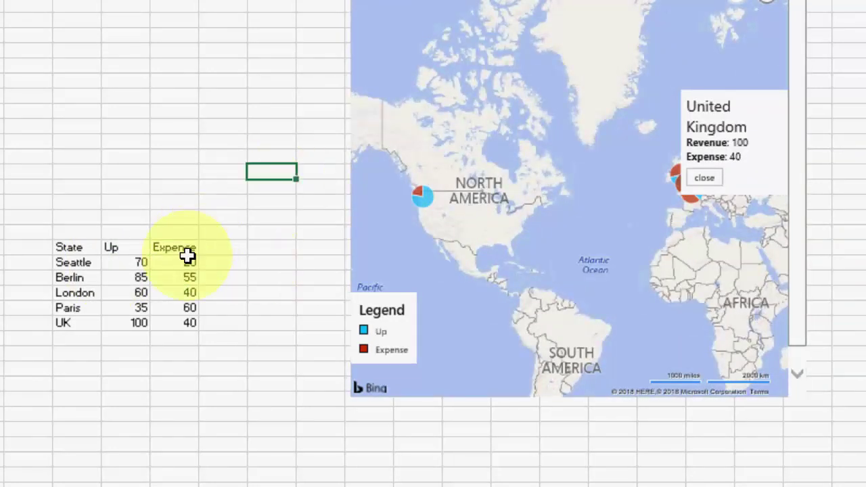
left_click(186, 247)
type("Dow")
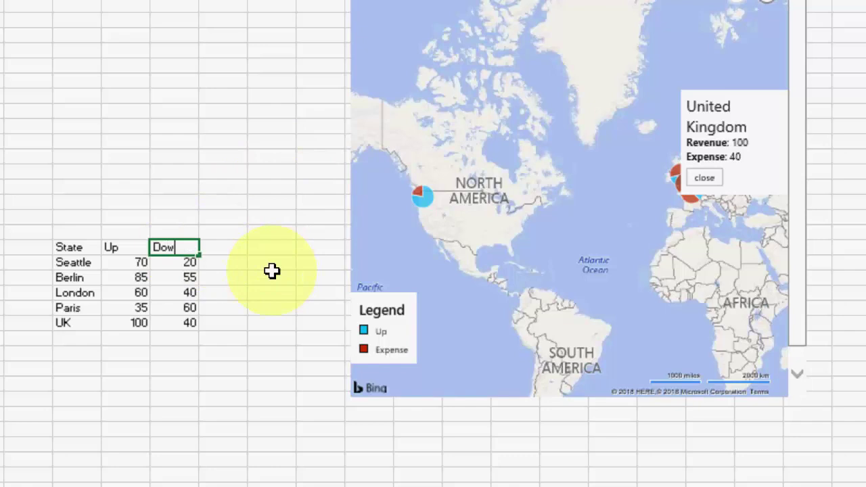
type("n")
key("Return")
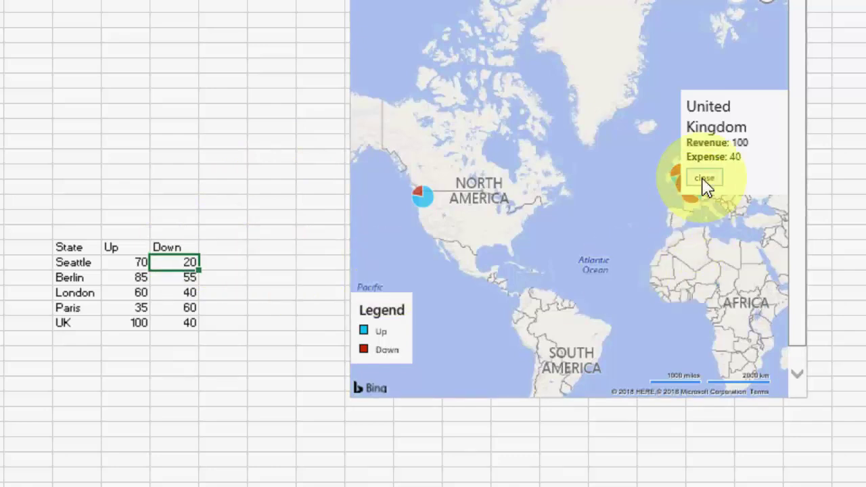
left_click(703, 180)
Reopen the United Kingdom info box and pan the map back over Europe.
scroll(689, 215, "up", 1)
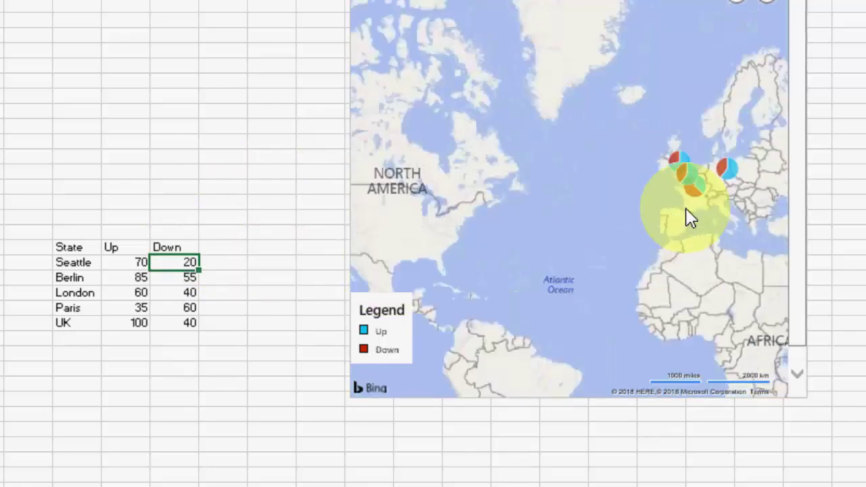
scroll(677, 196, "up", 3)
left_click(667, 93)
scroll(665, 98, "up", 2)
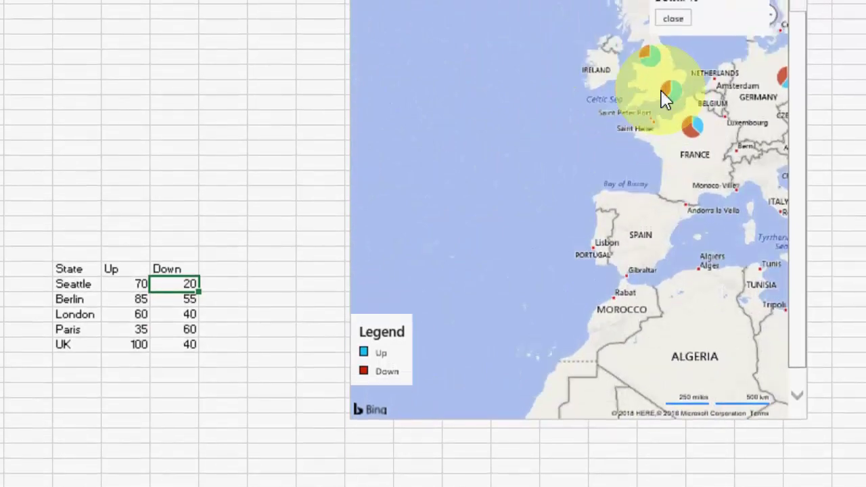
scroll(574, 199, "up", 3)
scroll(587, 160, "down", 3)
left_click_drag(605, 136, 508, 369)
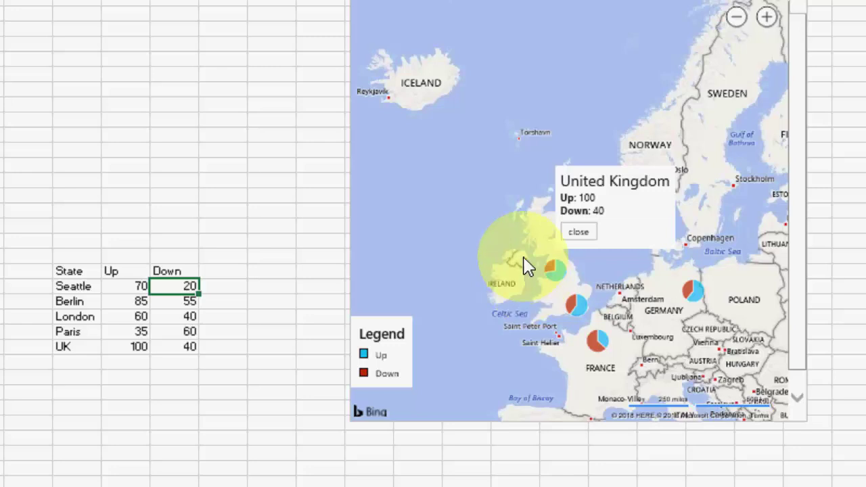
scroll(586, 246, "down", 4)
left_click_drag(687, 274, 737, 325)
left_click_drag(605, 253, 623, 165)
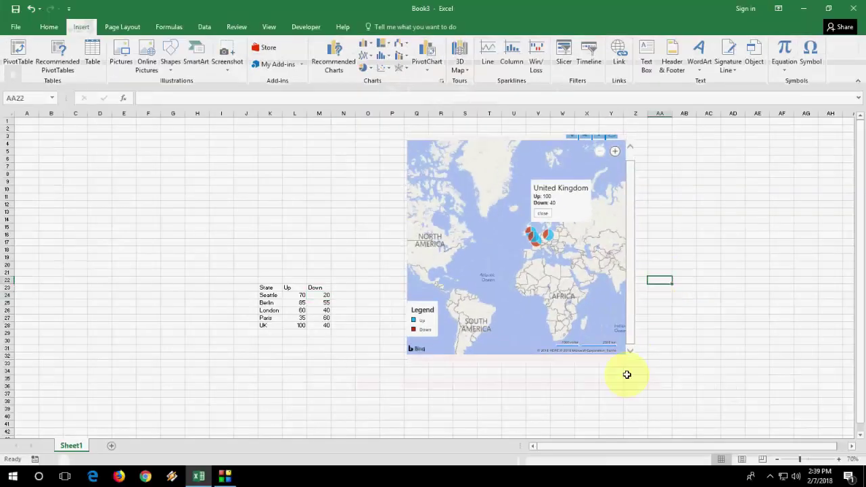
Enlarge the map add-in by dragging its corner handle.
left_click(632, 366)
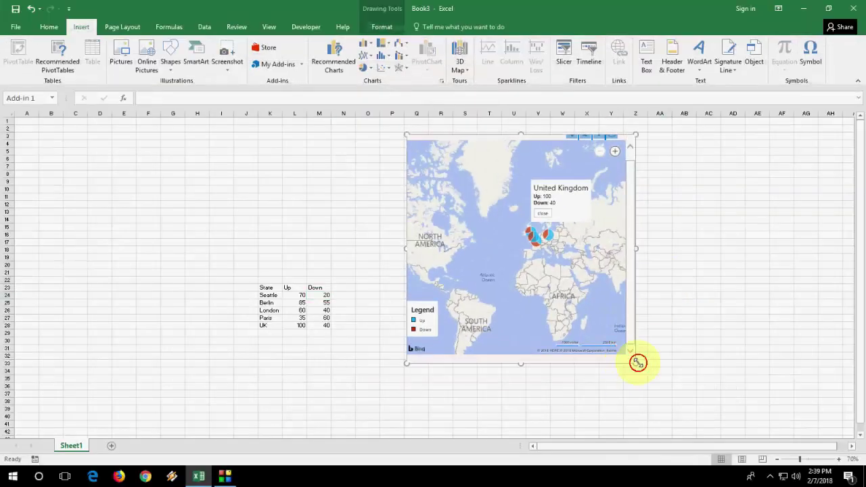
left_click_drag(645, 367, 763, 407)
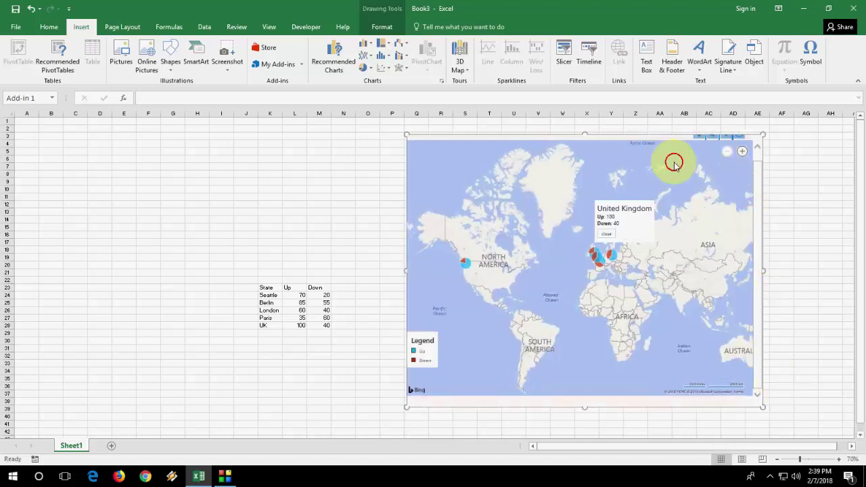
scroll(559, 165, "down", 2)
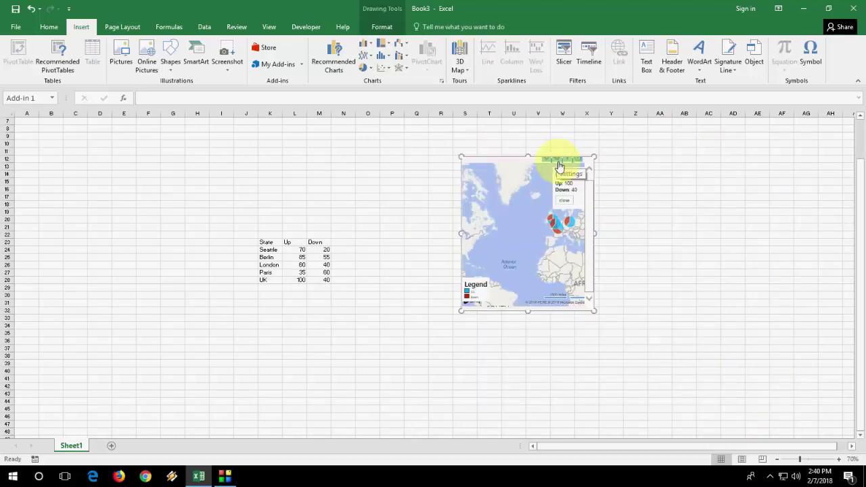
left_click(559, 166)
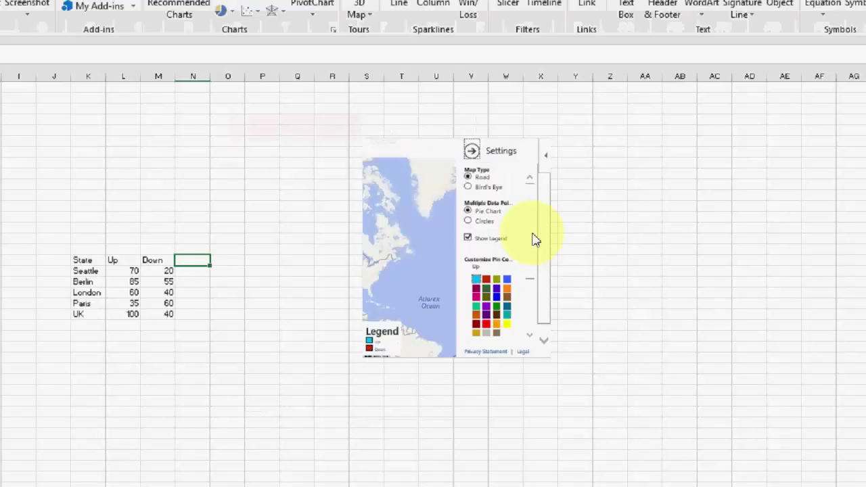
left_click(645, 218)
left_click(540, 165)
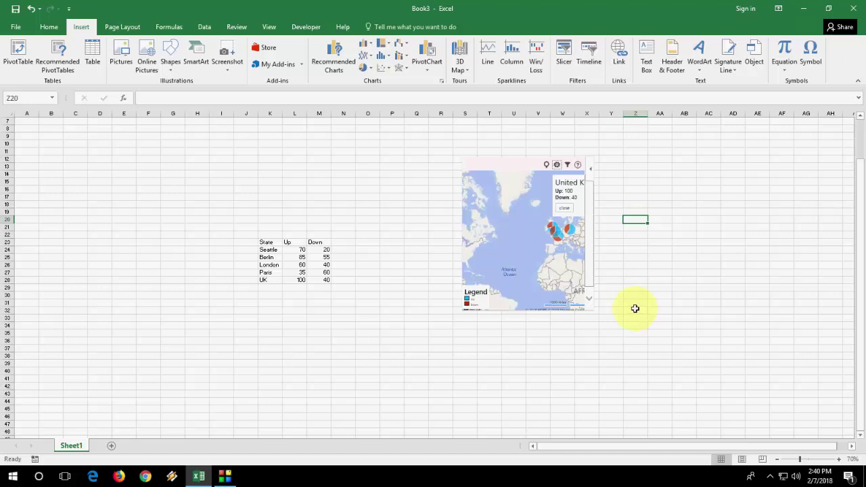
left_click(635, 309)
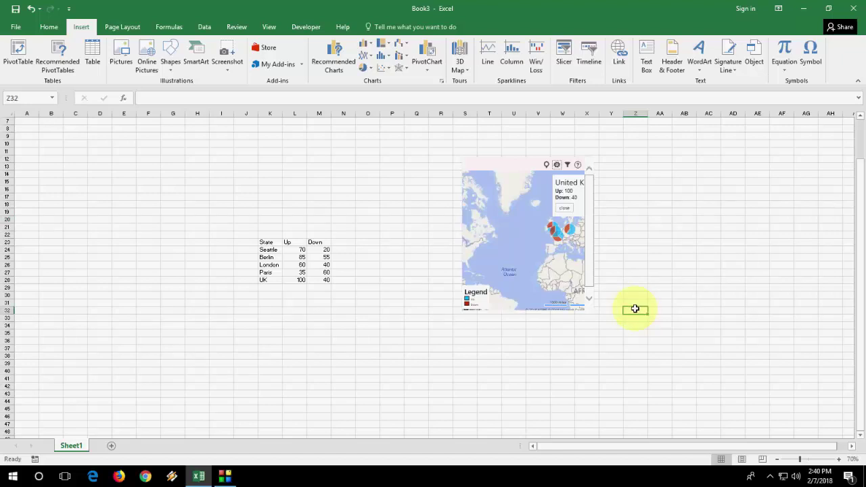